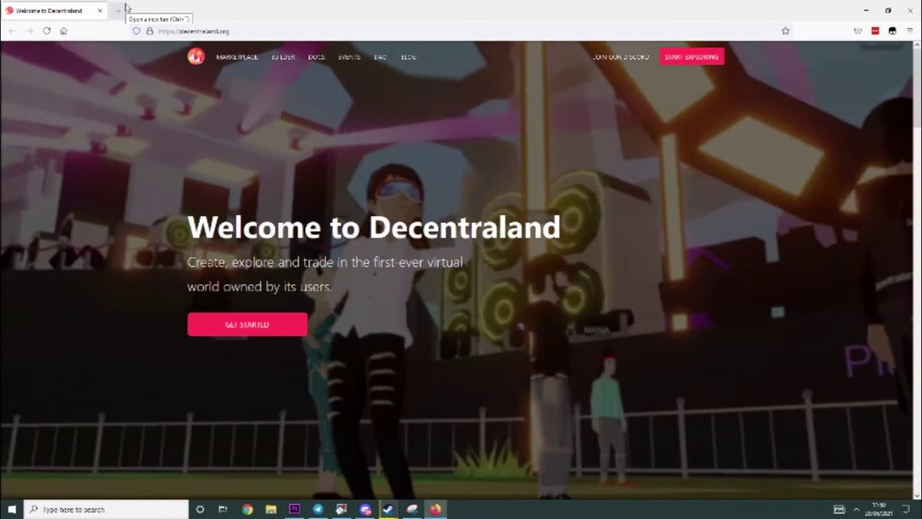
# - Find MetaMask through a web search for "metamask" and open its Firefox add-on page from the MetaMask download site
pyautogui.click(124, 8)
pyautogui.write('metamask')
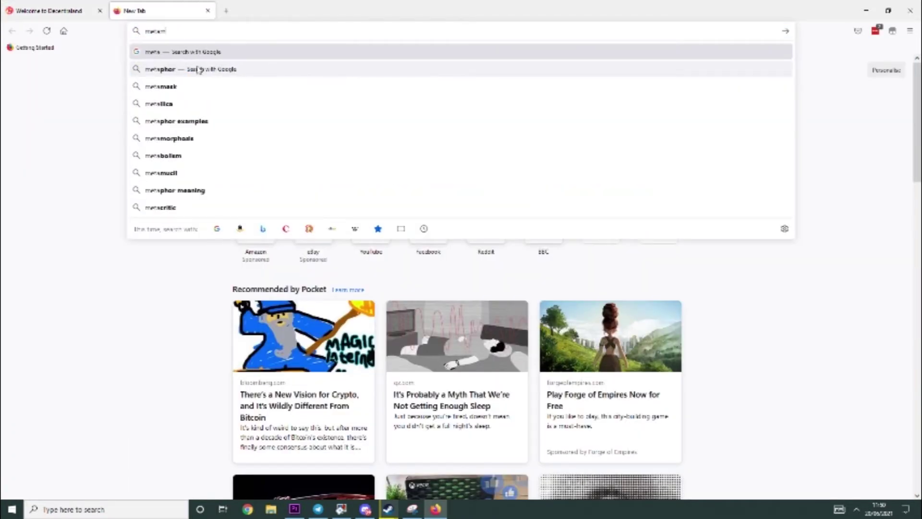
pyautogui.press('Return')
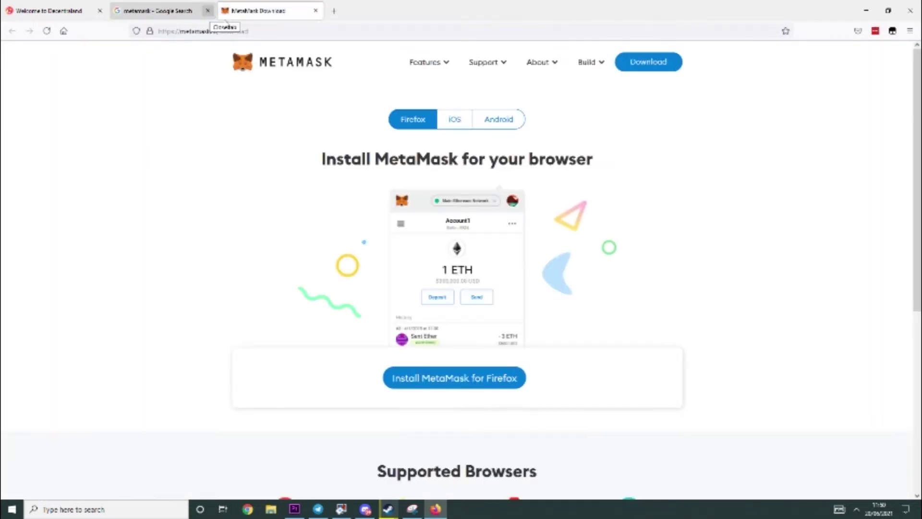
pyautogui.click(444, 383)
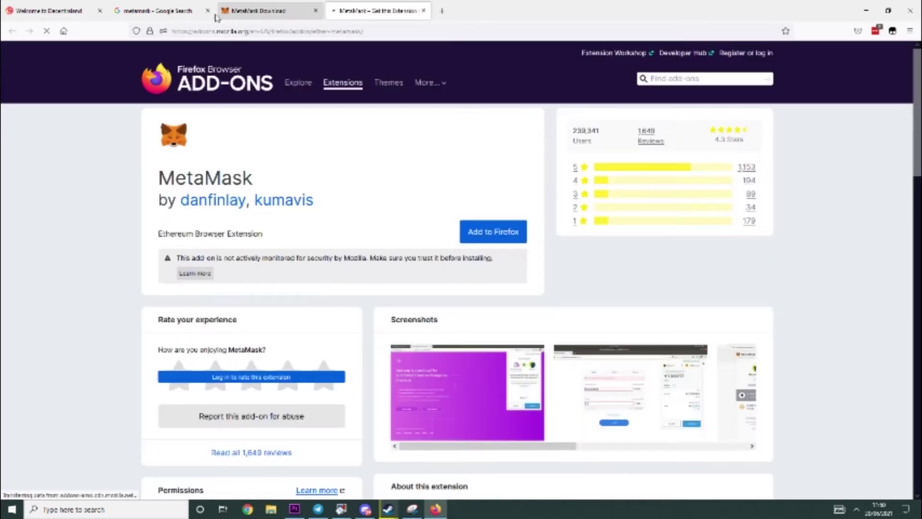
pyautogui.click(207, 11)
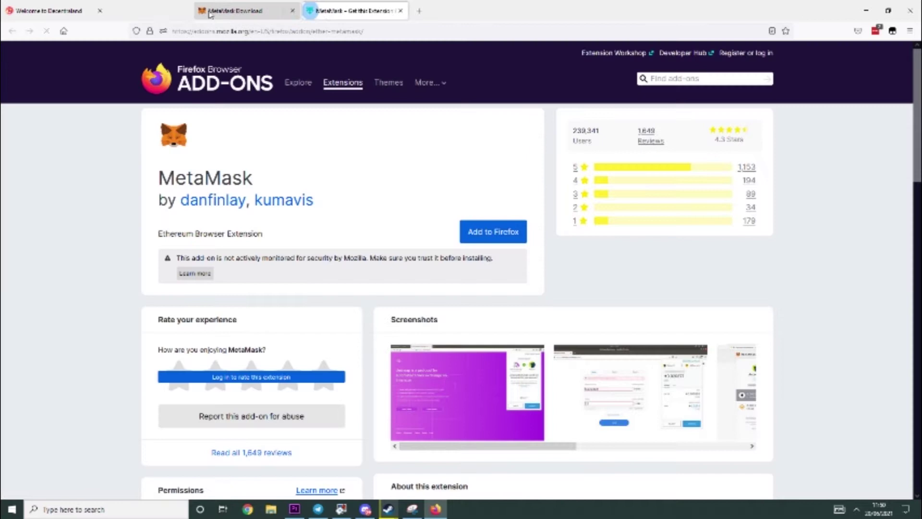
# - Add the MetaMask extension to Firefox and close the leftover download and add-on pages
pyautogui.moveTo(496, 232); pyautogui.dragTo(513, 222)
pyautogui.click(494, 232)
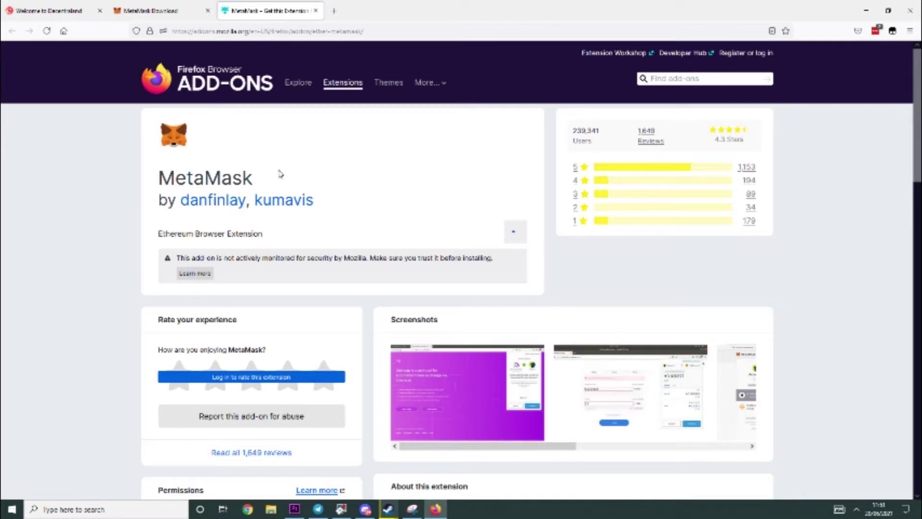
pyautogui.click(297, 109)
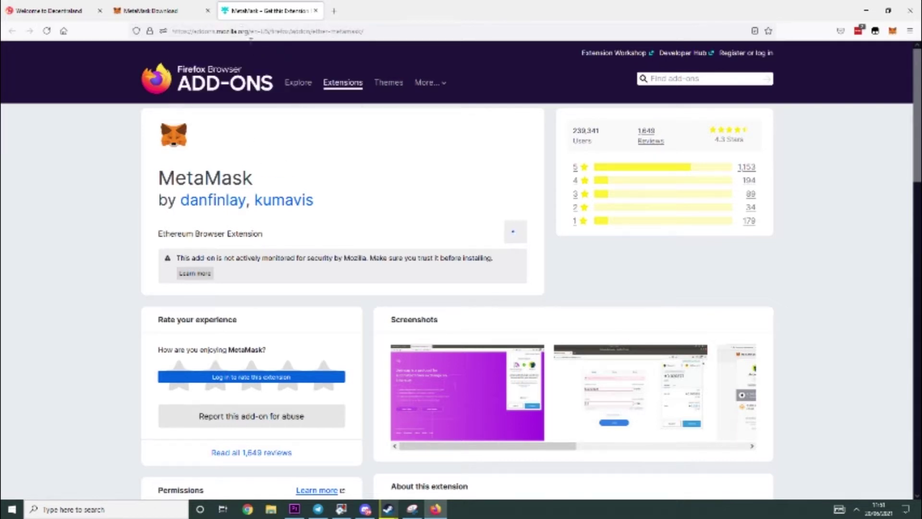
pyautogui.click(208, 10)
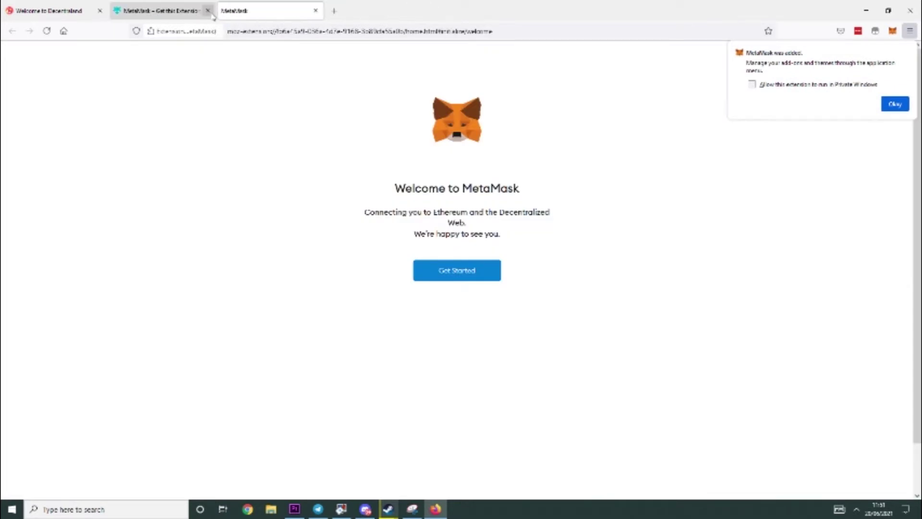
pyautogui.click(208, 10)
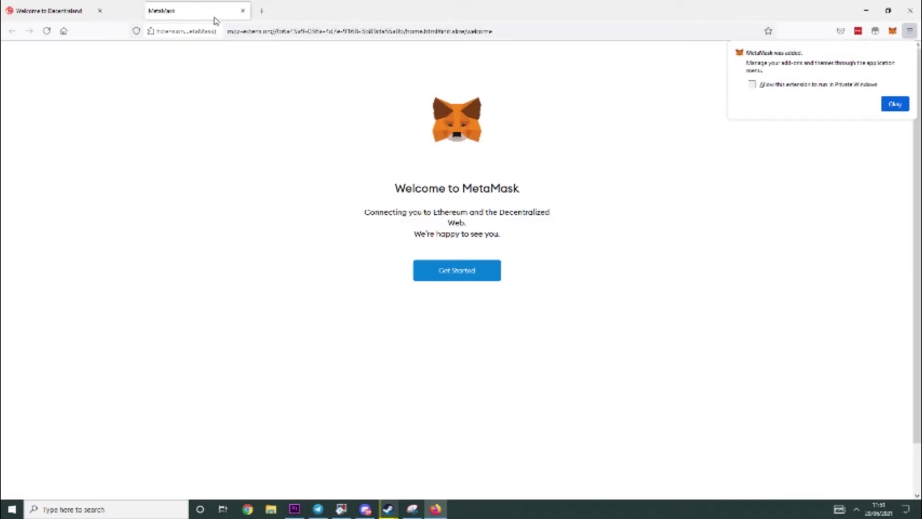
# - Create a new MetaMask wallet, agreeing to the usage data collection and setting the wallet password
pyautogui.click(472, 271)
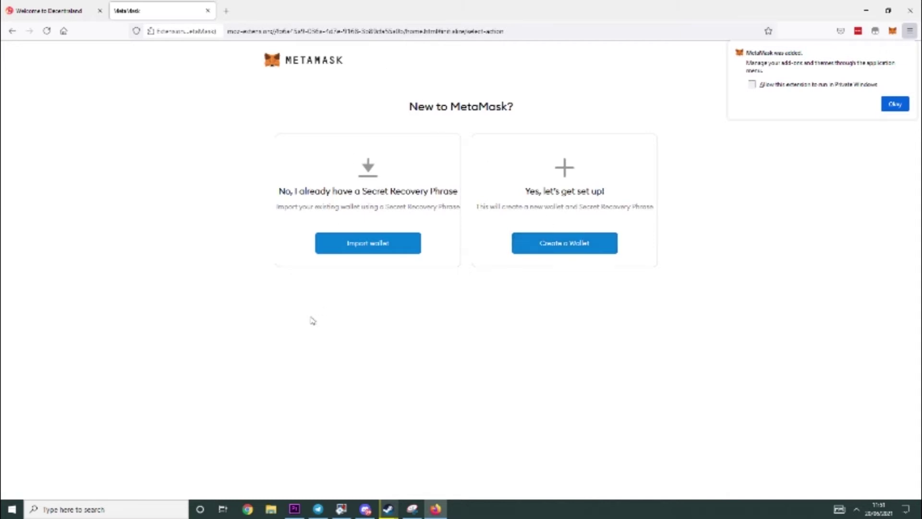
pyautogui.click(550, 246)
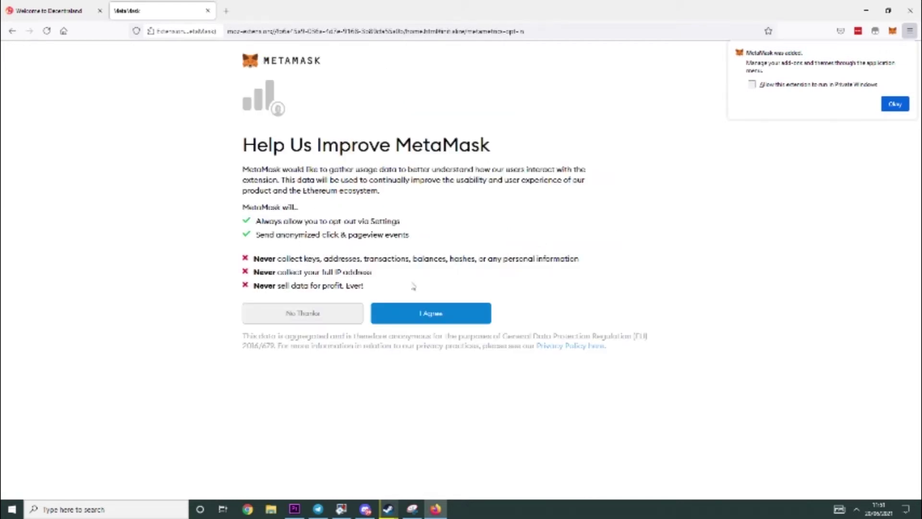
pyautogui.click(451, 313)
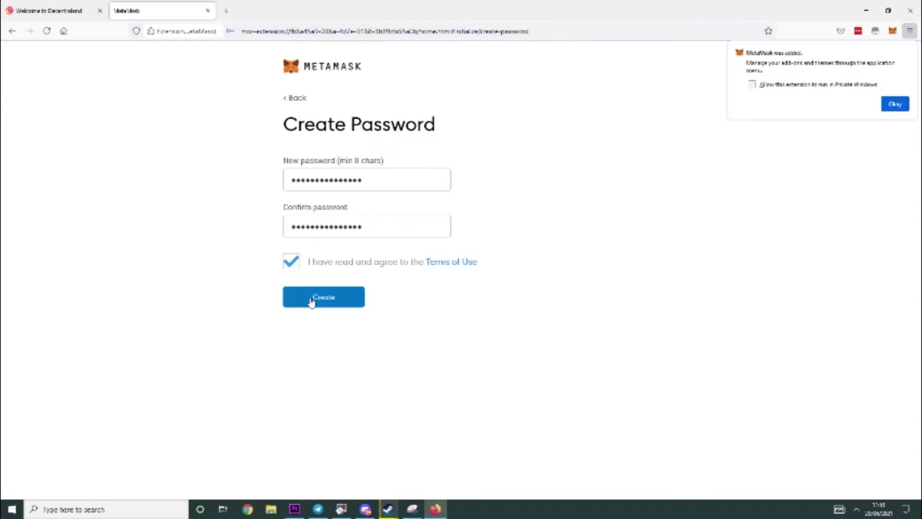
pyautogui.click(312, 299)
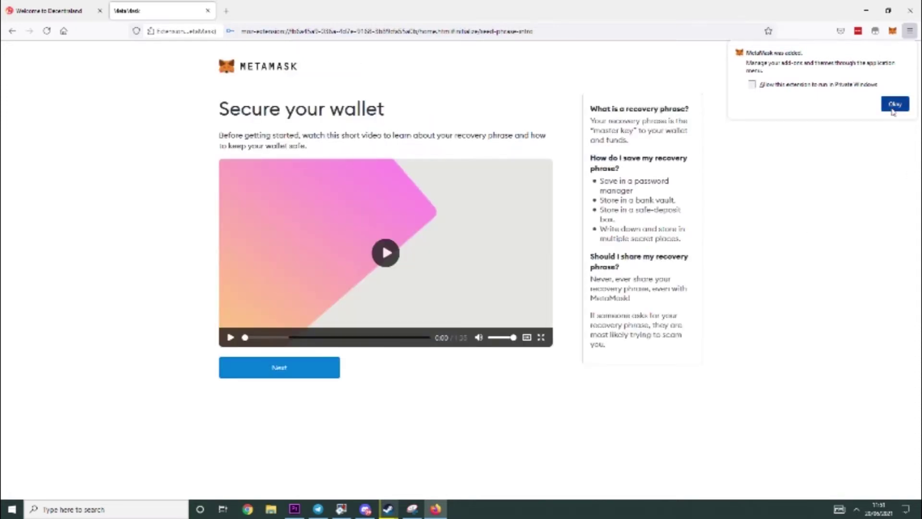
# - Dismiss the extension-added notice, continue past the wallet security introduction and reveal the Secret Backup Phrase
pyautogui.click(895, 104)
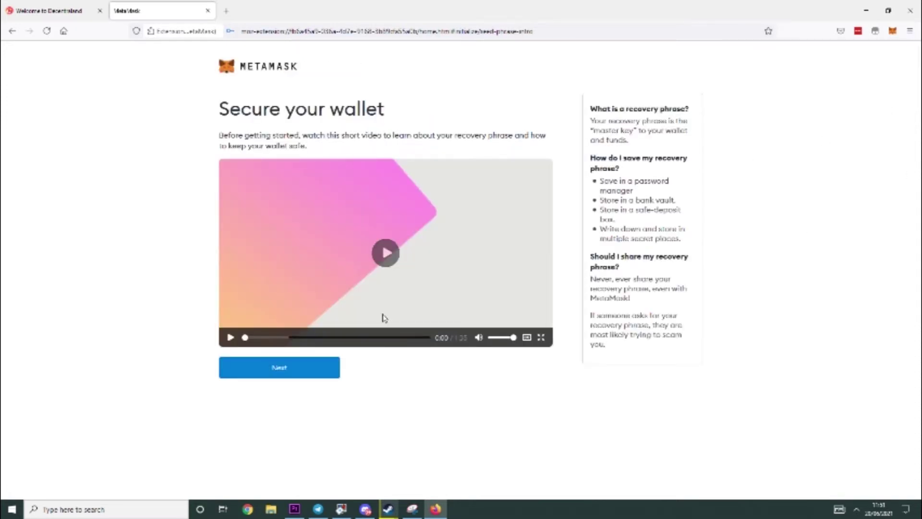
pyautogui.click(289, 370)
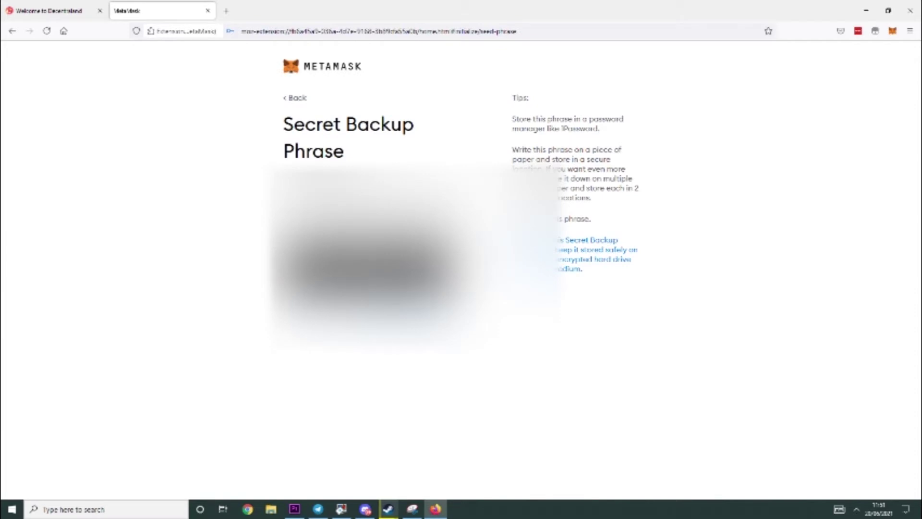
pyautogui.moveTo(369, 269); pyautogui.dragTo(385, 317)
pyautogui.click(368, 269)
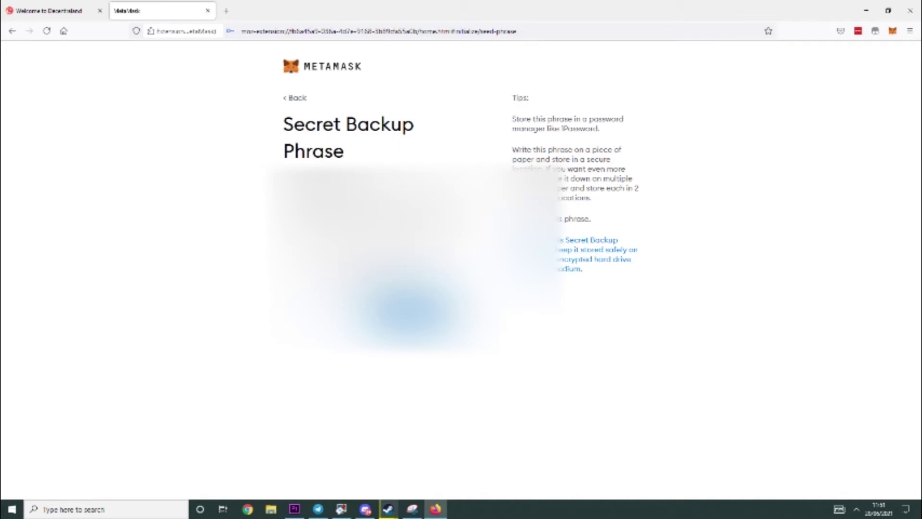
# - Return to the Secret Backup Phrase to save a copy of it, and confirm the phrase
pyautogui.click(409, 311)
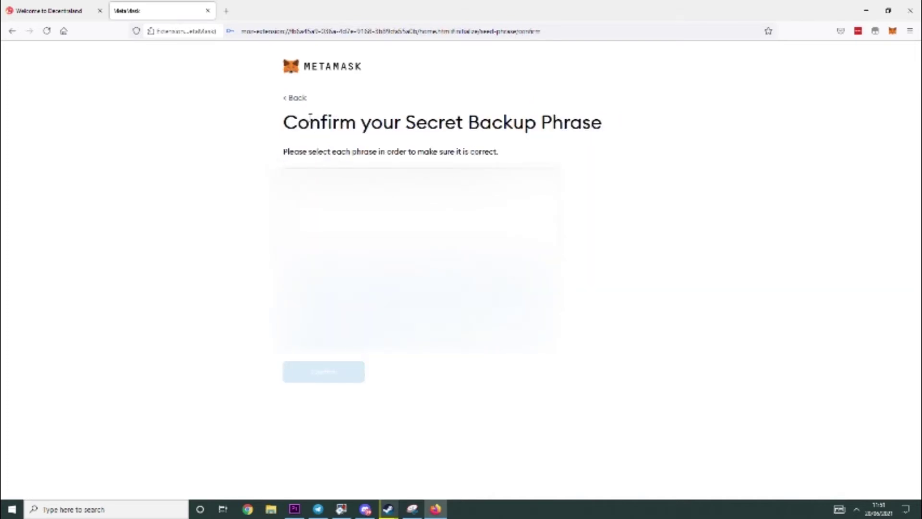
pyautogui.click(293, 97)
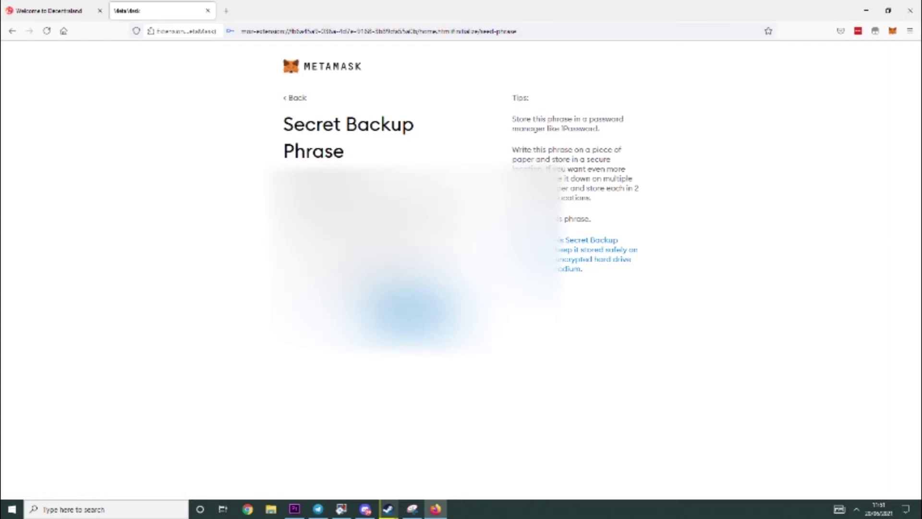
pyautogui.click(154, 509)
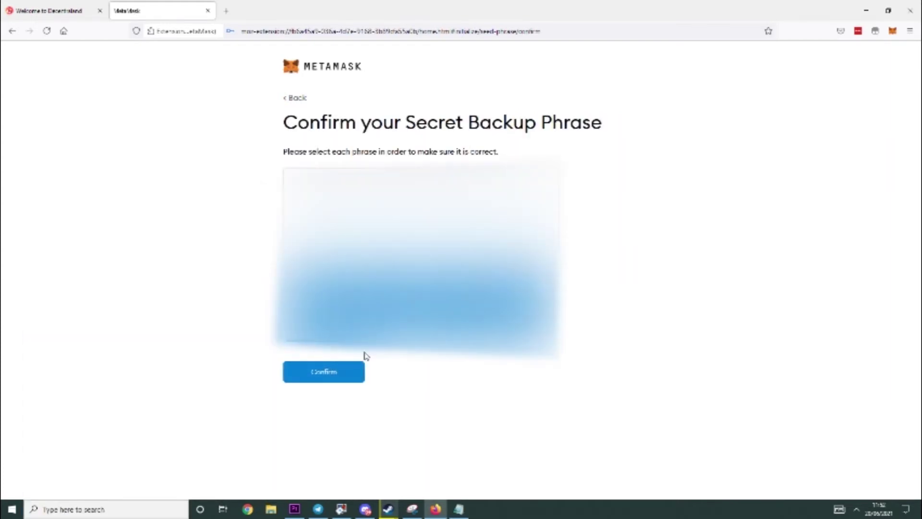
pyautogui.click(350, 377)
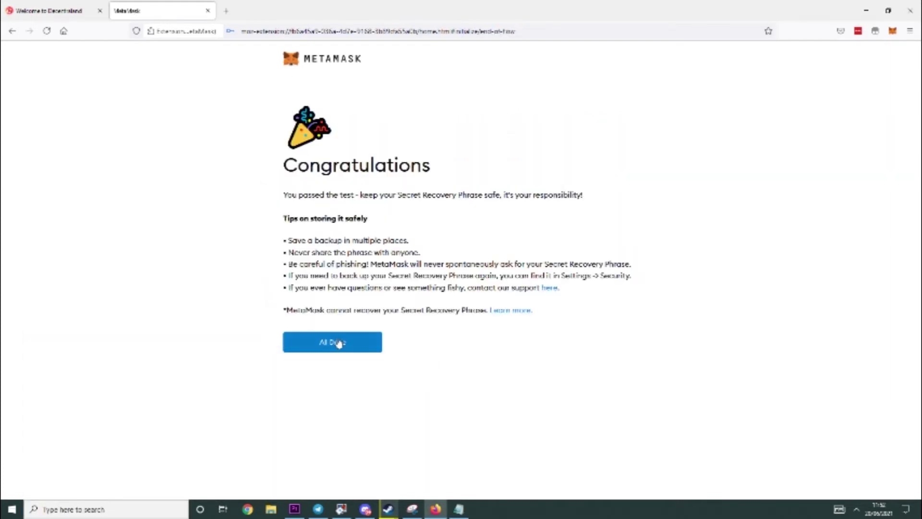
# - Finish the wallet setup and open the wallet from the browser extension, dismissing the What's new notices
pyautogui.click(340, 344)
pyautogui.click(566, 144)
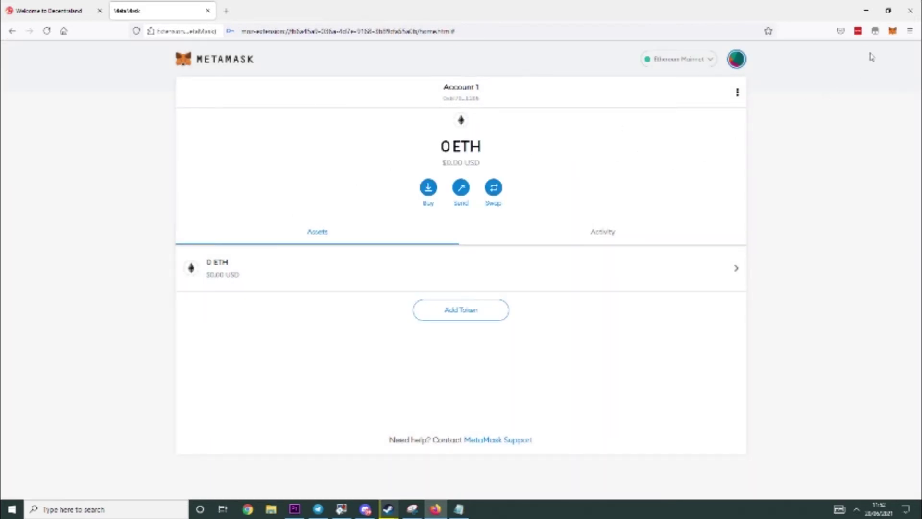
pyautogui.click(893, 30)
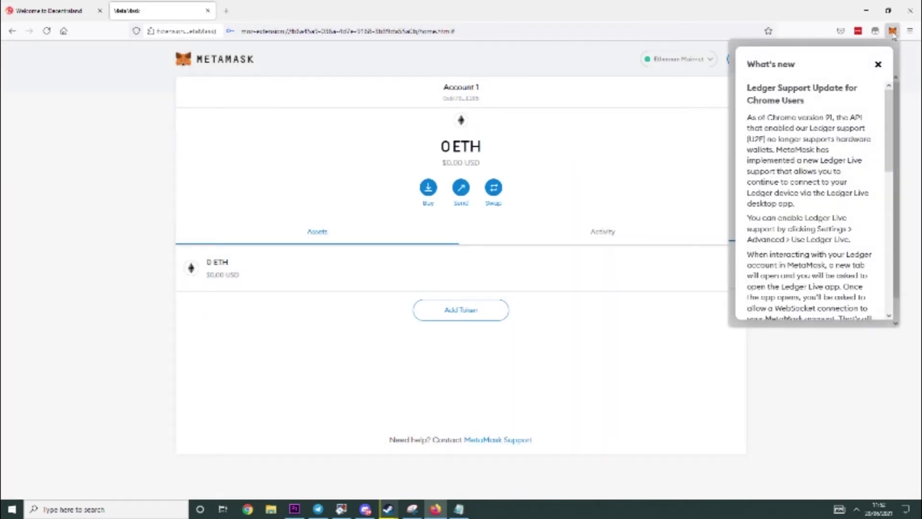
pyautogui.click(878, 64)
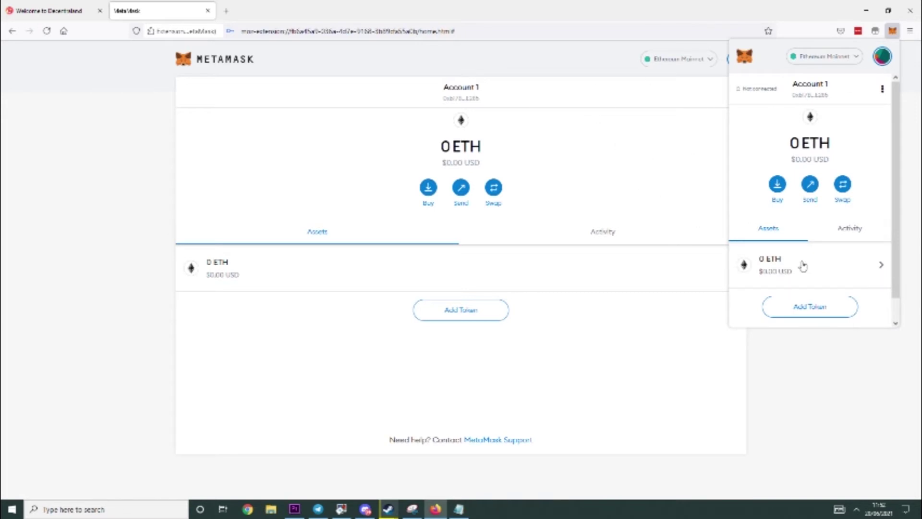
# - Return to the Decentraland site, get started with it and close the MetaMask page
pyautogui.click(44, 12)
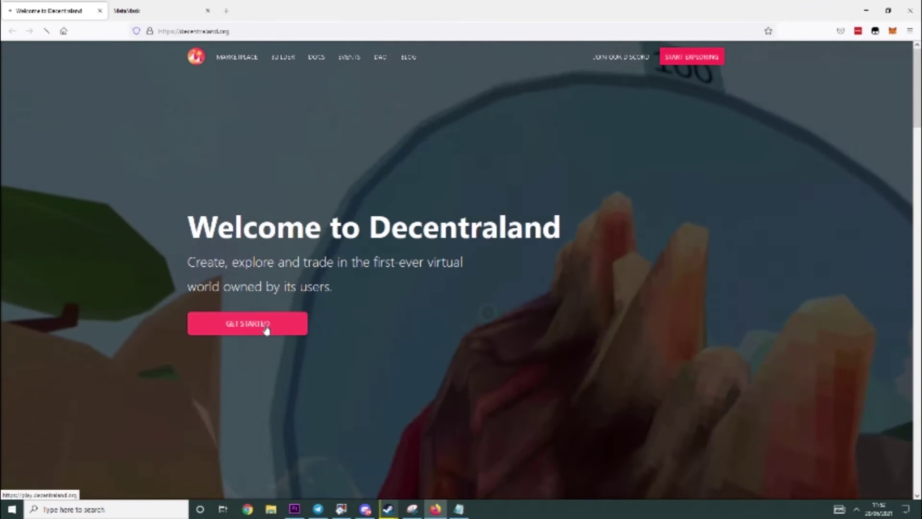
pyautogui.click(266, 327)
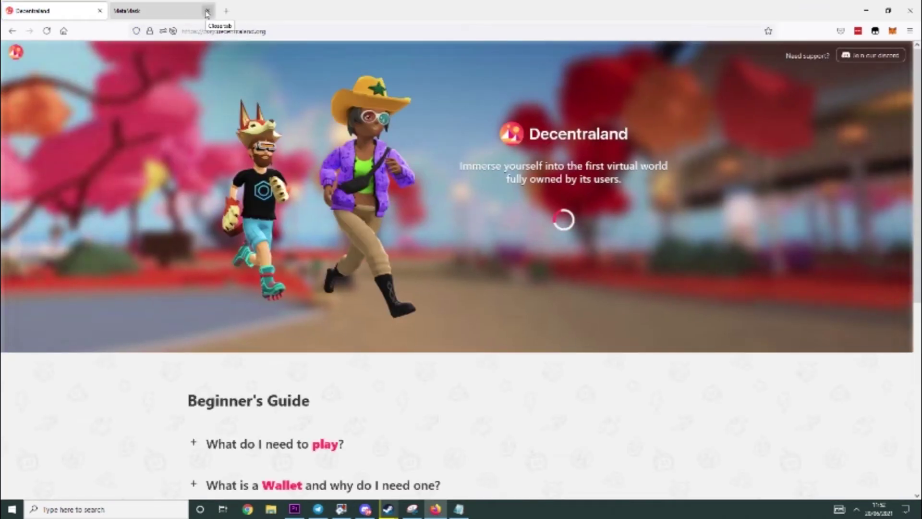
pyautogui.click(207, 10)
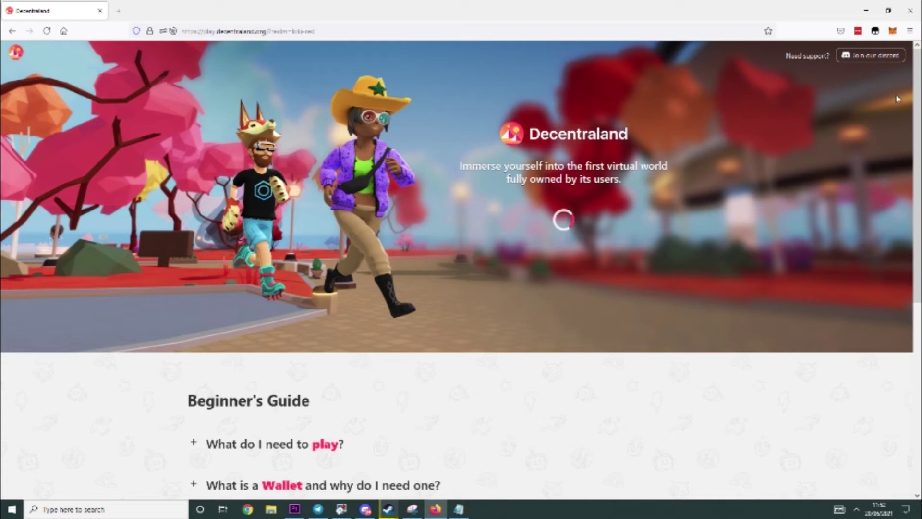
# - Open the MetaMask extension again, dismiss its What's new notice and look over the account's balance and assets
pyautogui.click(892, 31)
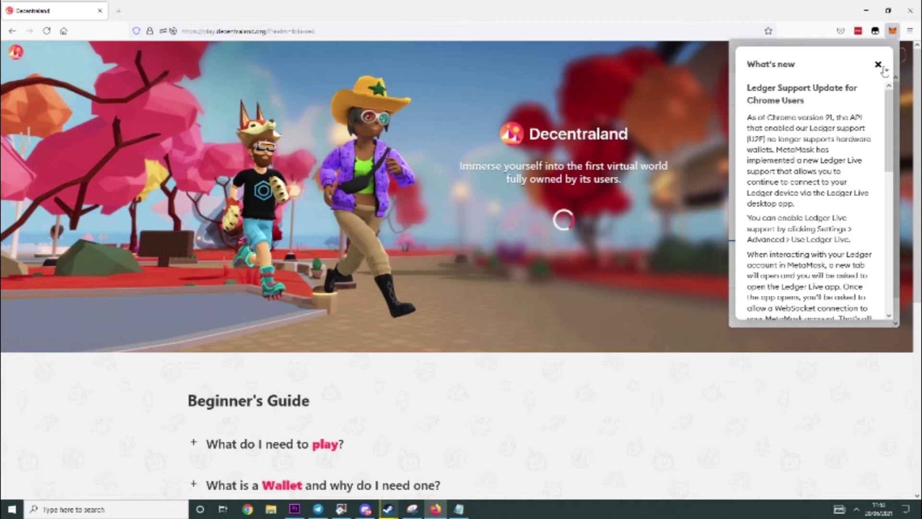
pyautogui.click(877, 65)
pyautogui.scroll(-1, 785, 229)
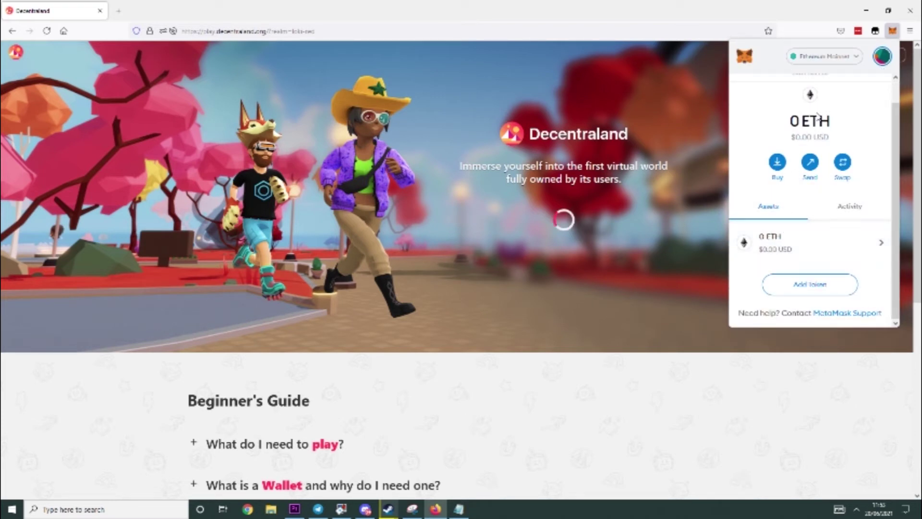
pyautogui.scroll(1, 896, 152)
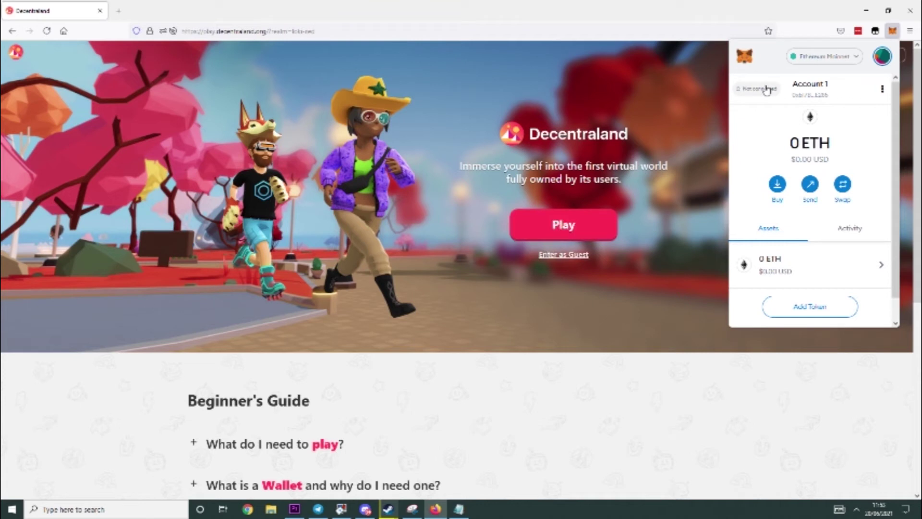
# - Sign in to Decentraland with MetaMask, connecting Account 1 and signing the login request
pyautogui.click(581, 224)
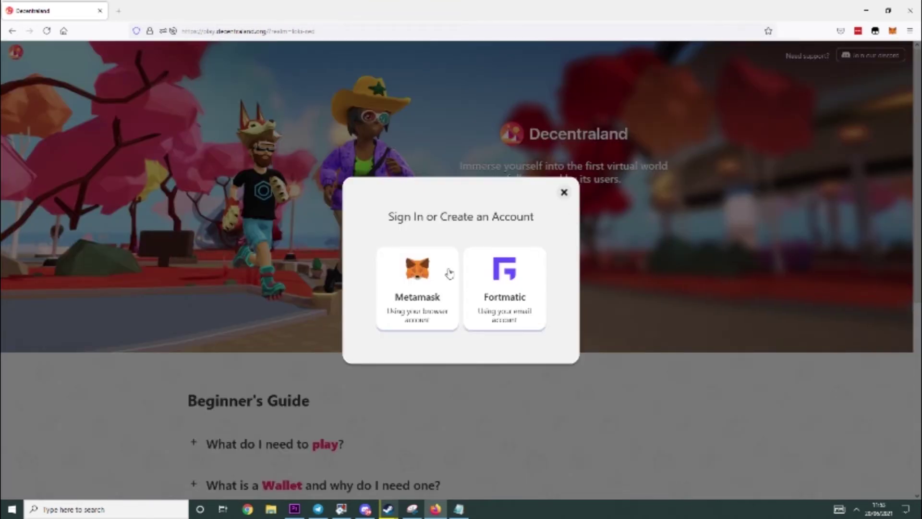
pyautogui.click(442, 282)
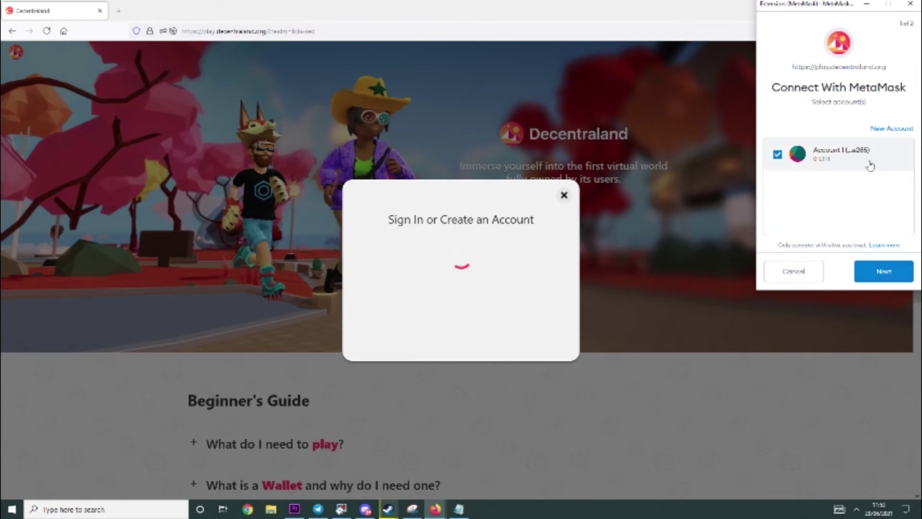
pyautogui.click(873, 272)
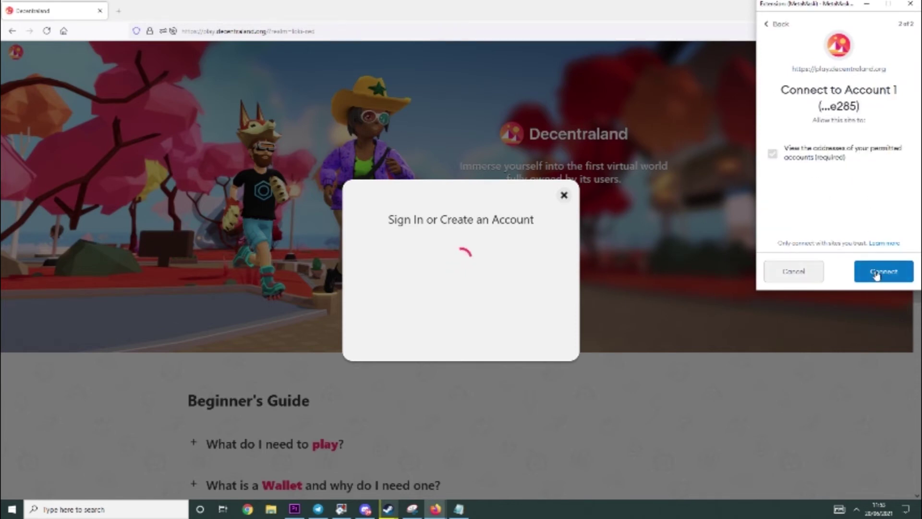
pyautogui.click(875, 272)
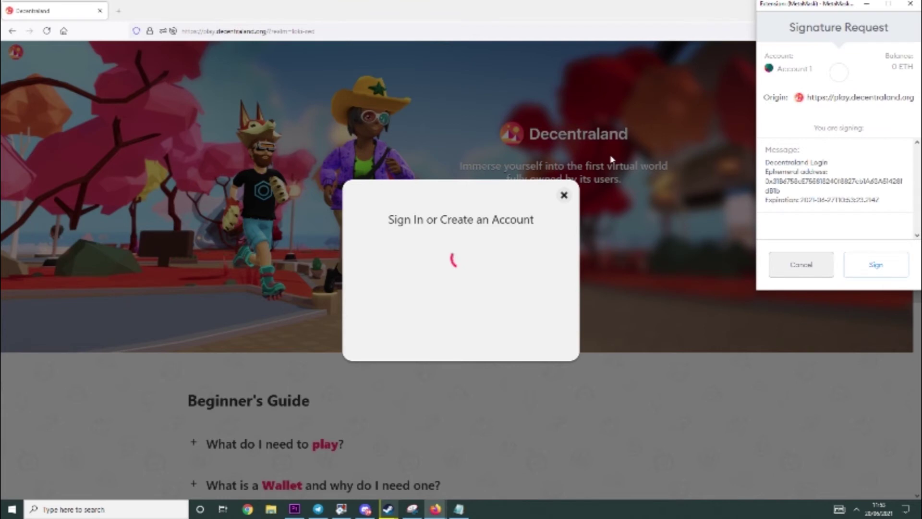
pyautogui.click(881, 269)
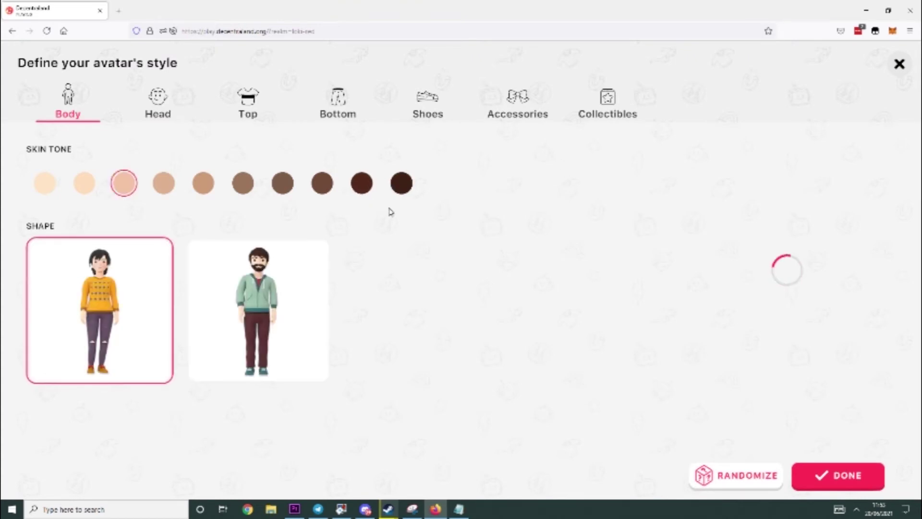
# - Choose the bearded male body shape for the avatar
pyautogui.click(315, 261)
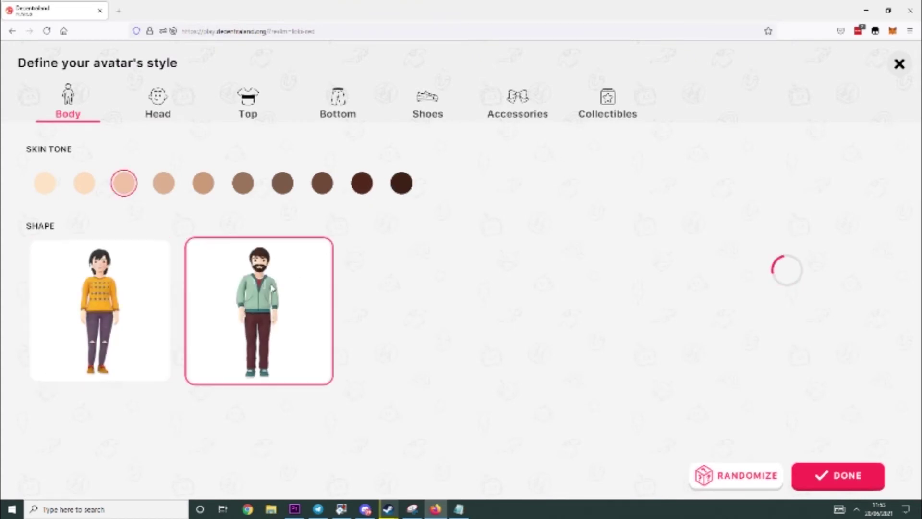
pyautogui.click(198, 304)
# - Give the avatar the balding hair style with hair only at the sides and finish styling it
pyautogui.click(158, 108)
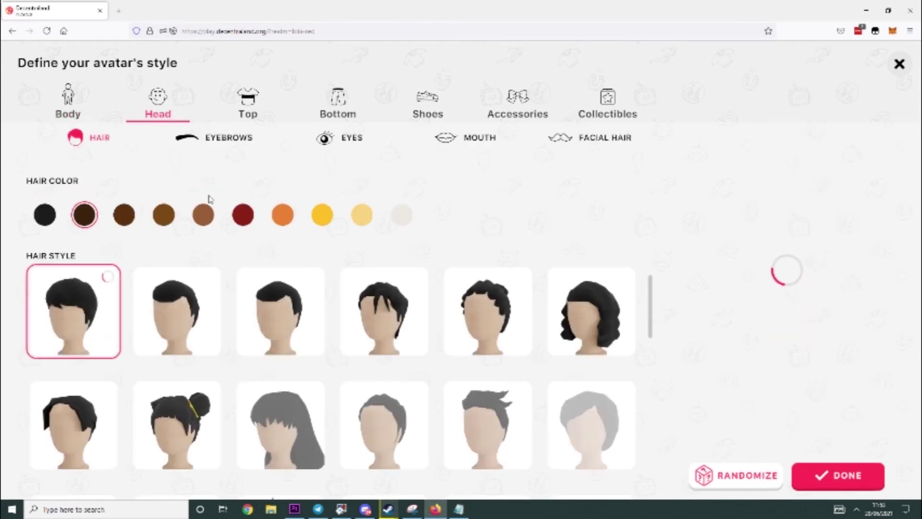
pyautogui.scroll(-5, 336, 331)
pyautogui.scroll(-2, 355, 374)
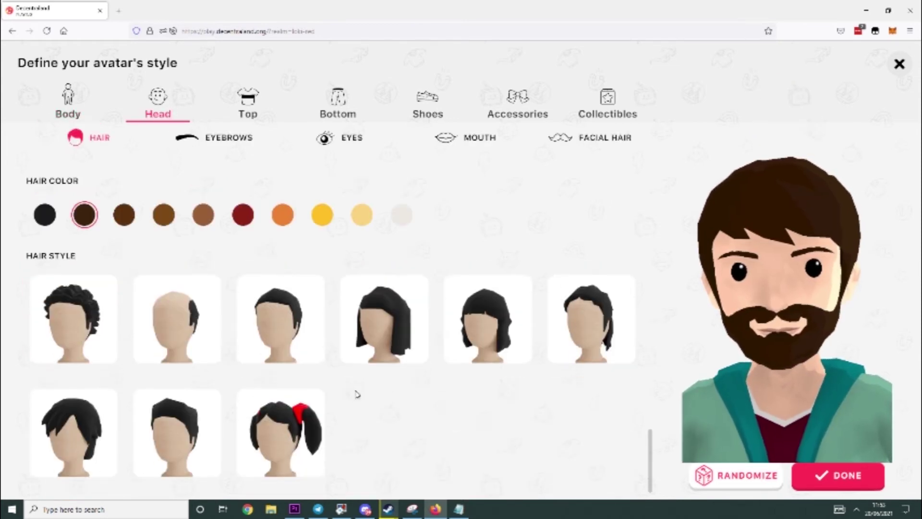
pyautogui.click(191, 329)
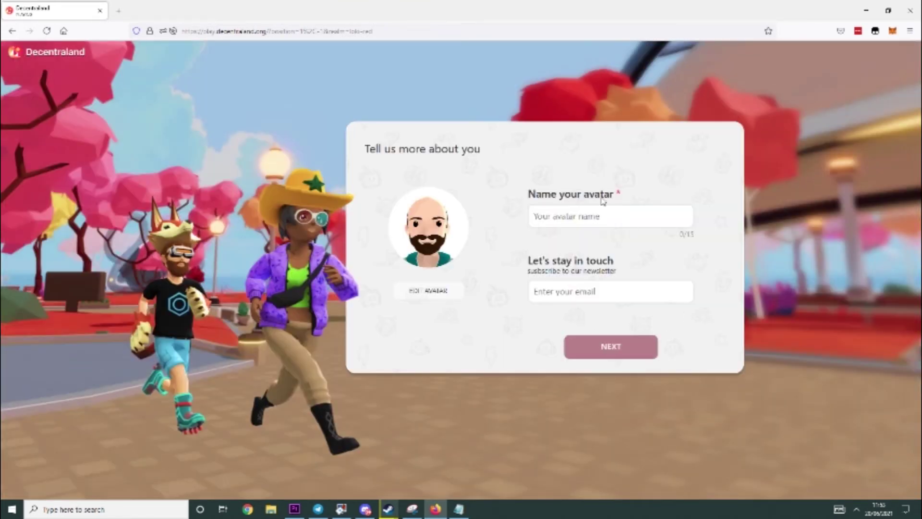
# - Name the avatar YoungmindTut, leave the newsletter e-mail empty and continue
pyautogui.click(602, 219)
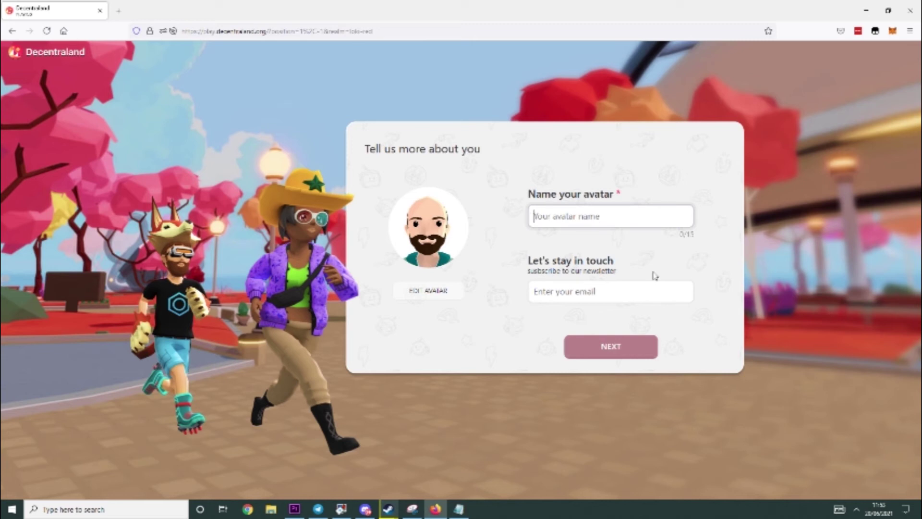
pyautogui.write('Youngm')
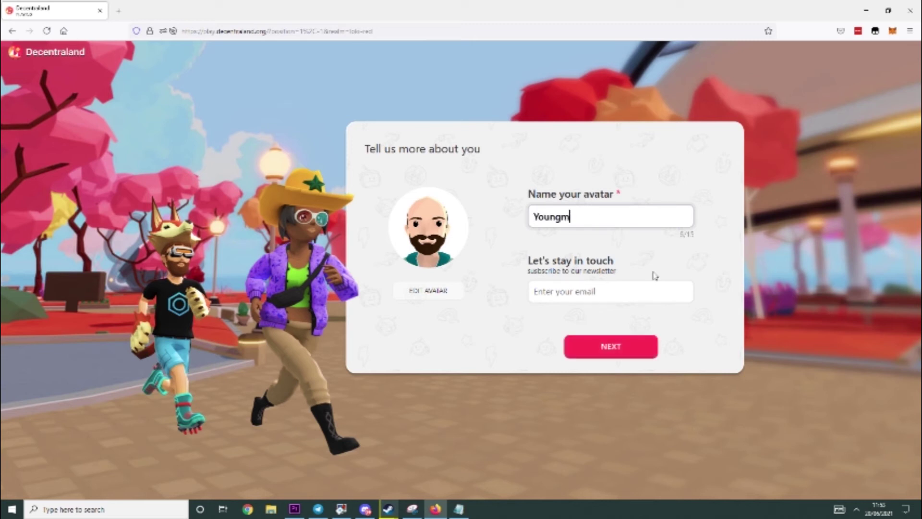
pyautogui.write('indTutroi')
pyautogui.press('BackSpace')
pyautogui.press('BackSpace')
pyautogui.press('BackSpace')
pyautogui.click(629, 353)
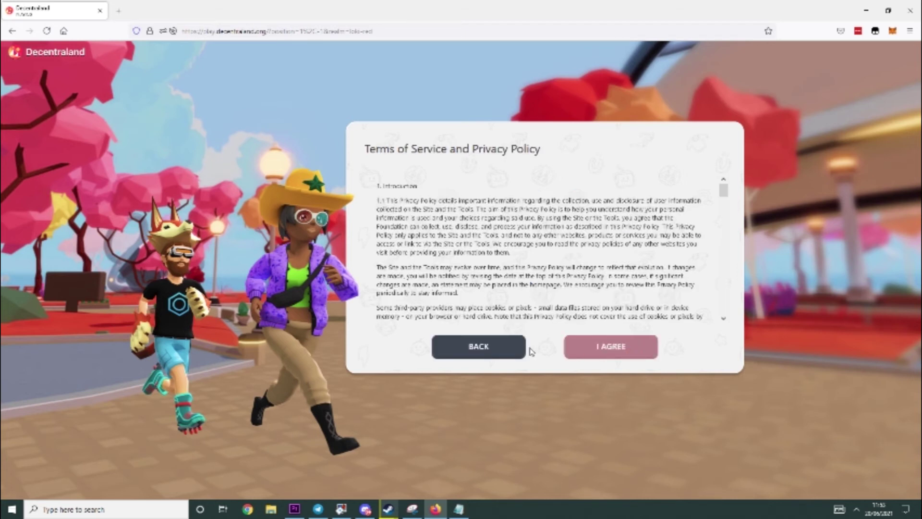
# - Read through and agree to the Terms of Service and Privacy Policy, and dismiss the Genesis Plaza welcome message
pyautogui.scroll(-5, 662, 202)
pyautogui.scroll(-10, 723, 232)
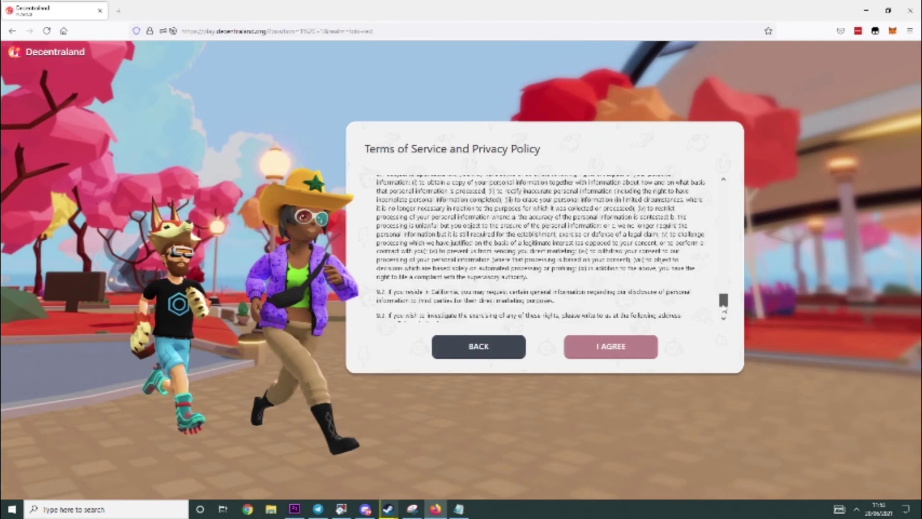
pyautogui.click(639, 346)
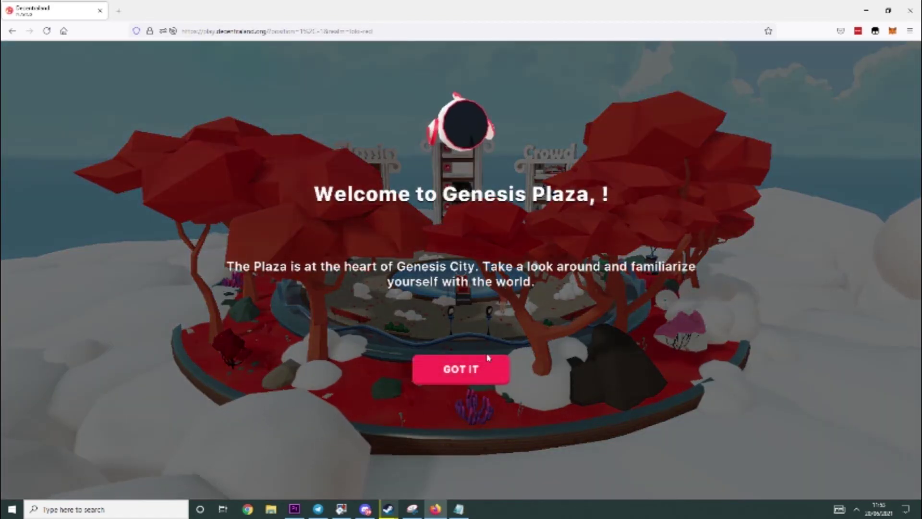
pyautogui.click(458, 370)
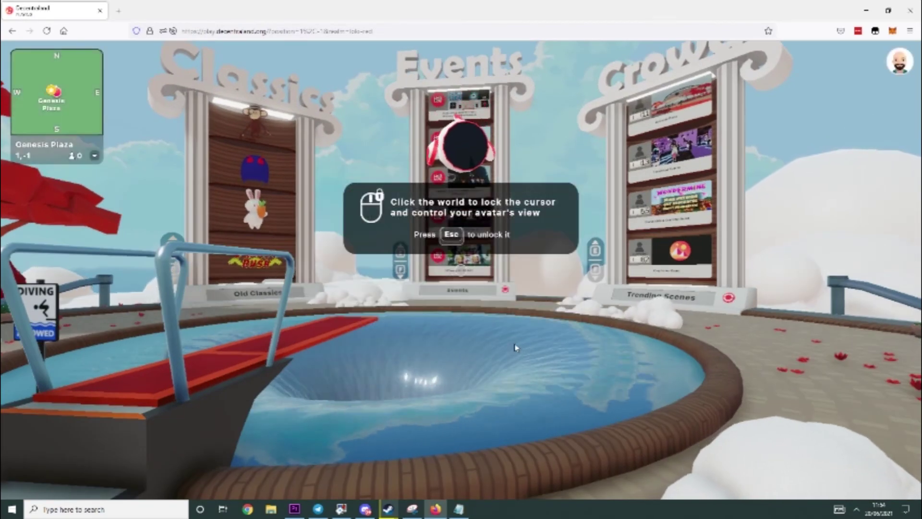
# - Walk the avatar around the Genesis Plaza cloud platform and look over the Events, Crowd and Classics boards
pyautogui.press('w')
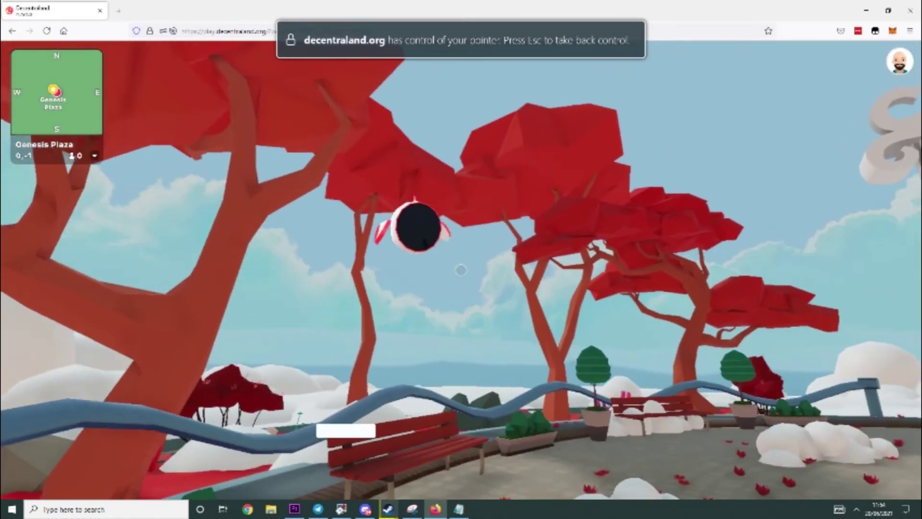
pyautogui.press('w')
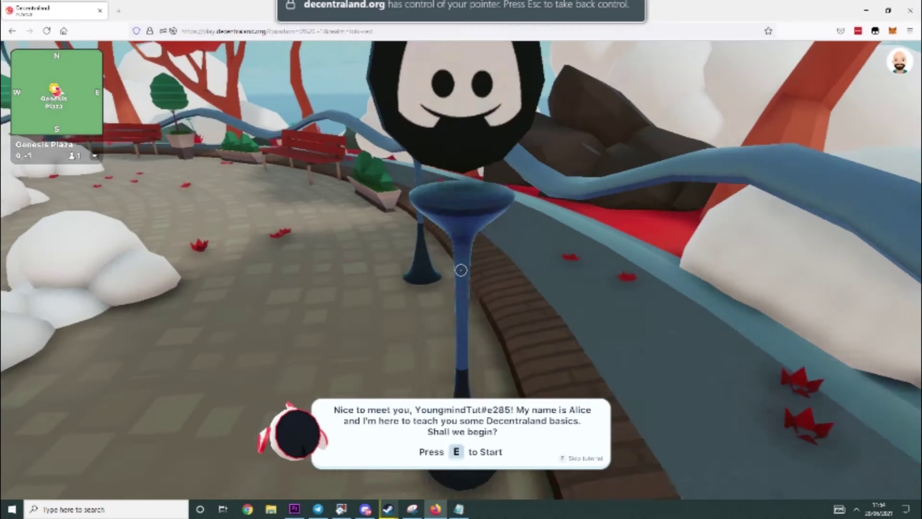
pyautogui.press('w')
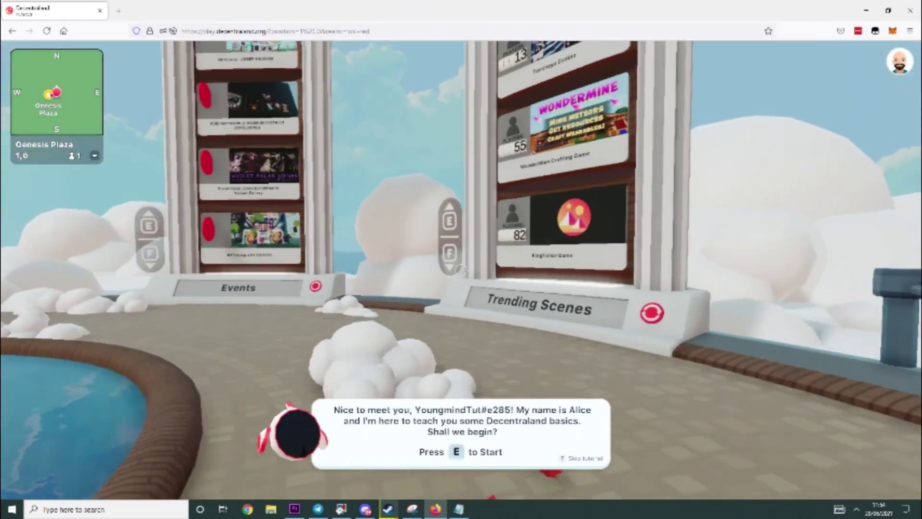
pyautogui.press('w')
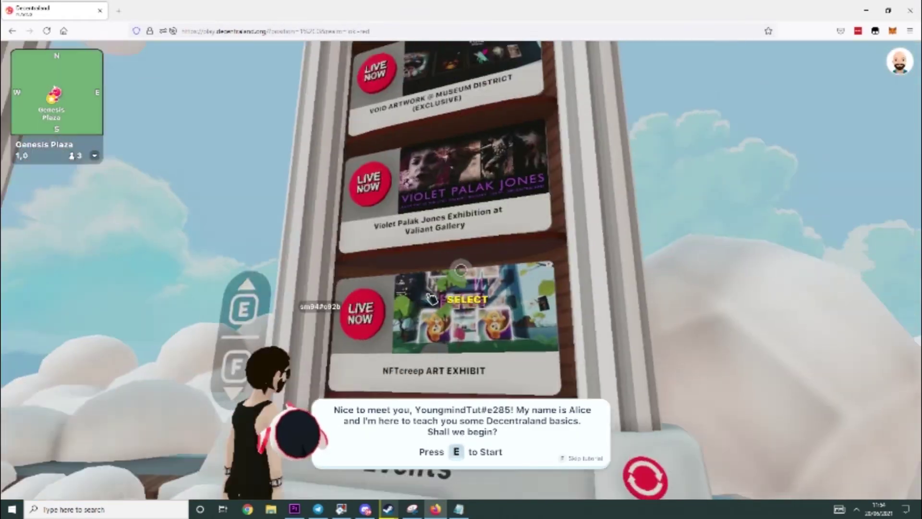
pyautogui.press('d')
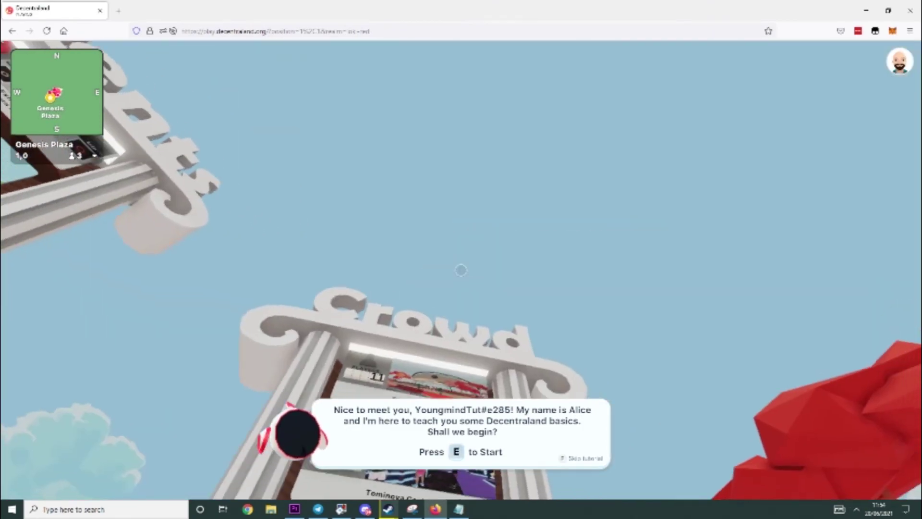
pyautogui.press('w')
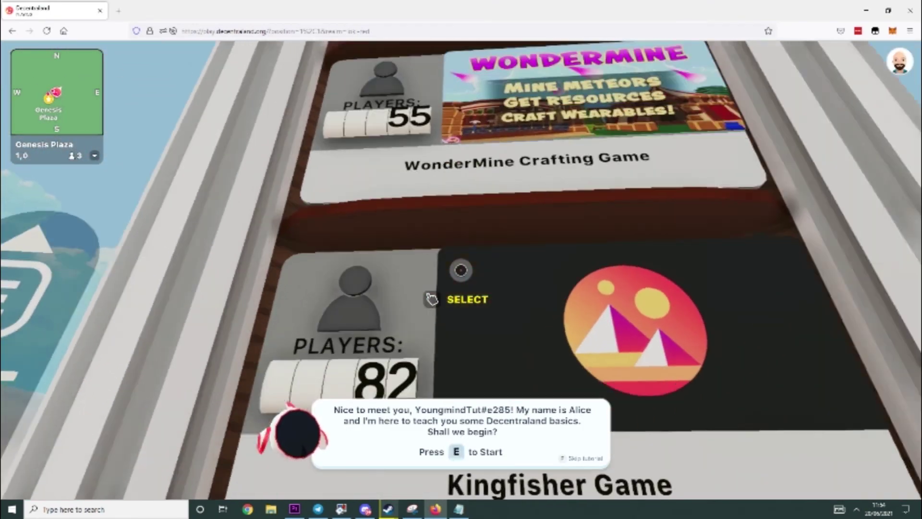
pyautogui.press('w')
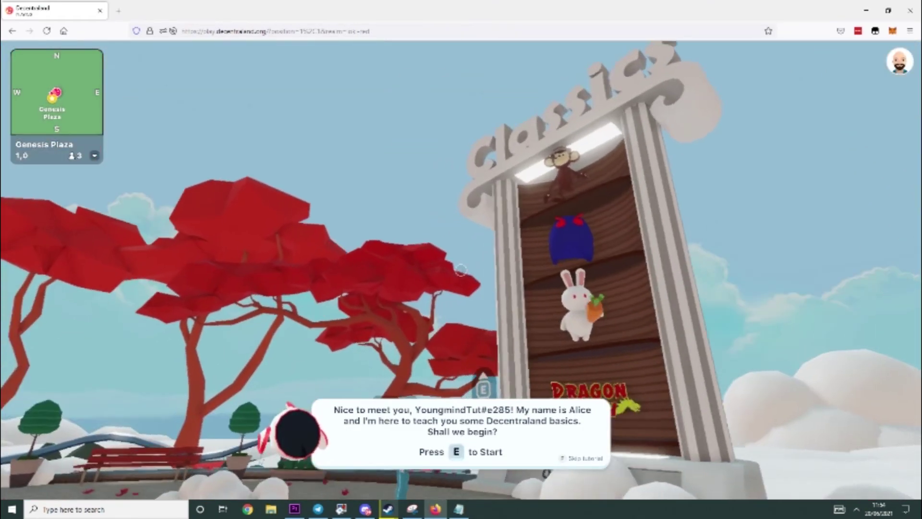
pyautogui.press('w')
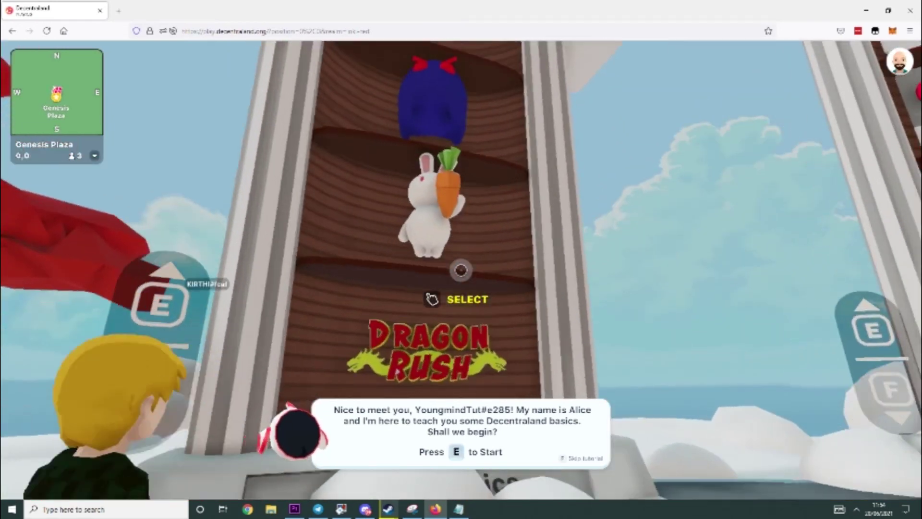
# - Leave the boards, explore the lounge building and walk out through its open doorway onto the plaza
pyautogui.press('w')
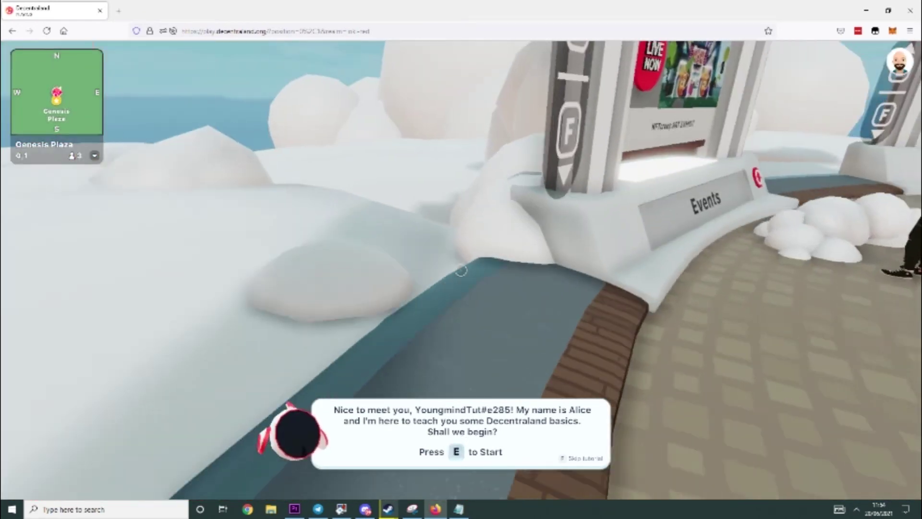
pyautogui.press('w')
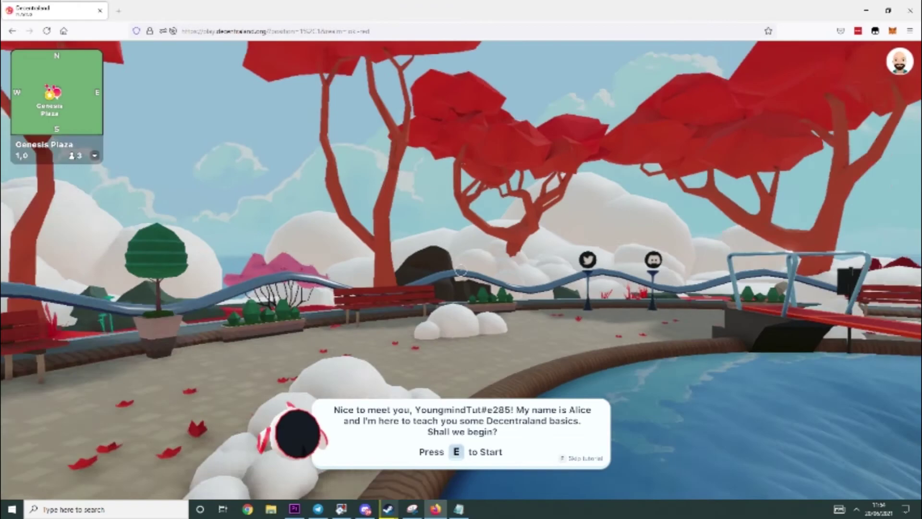
pyautogui.press('w')
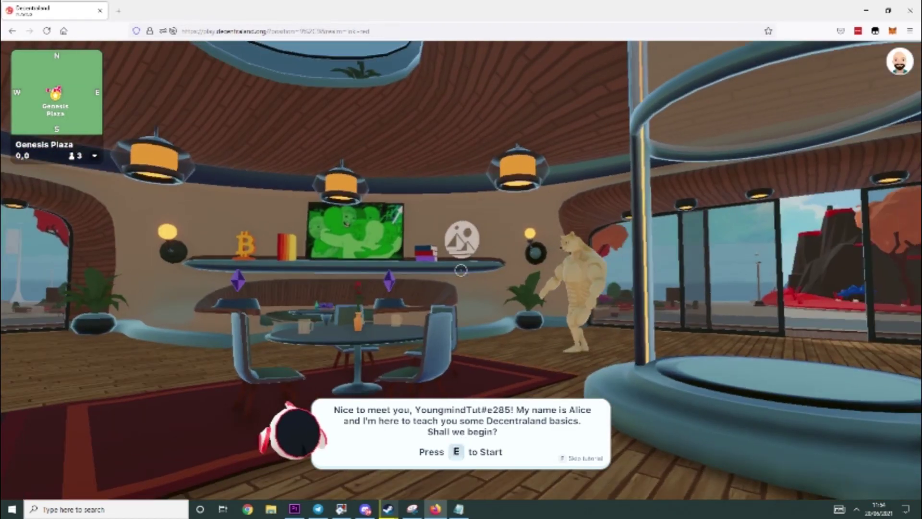
pyautogui.press('w')
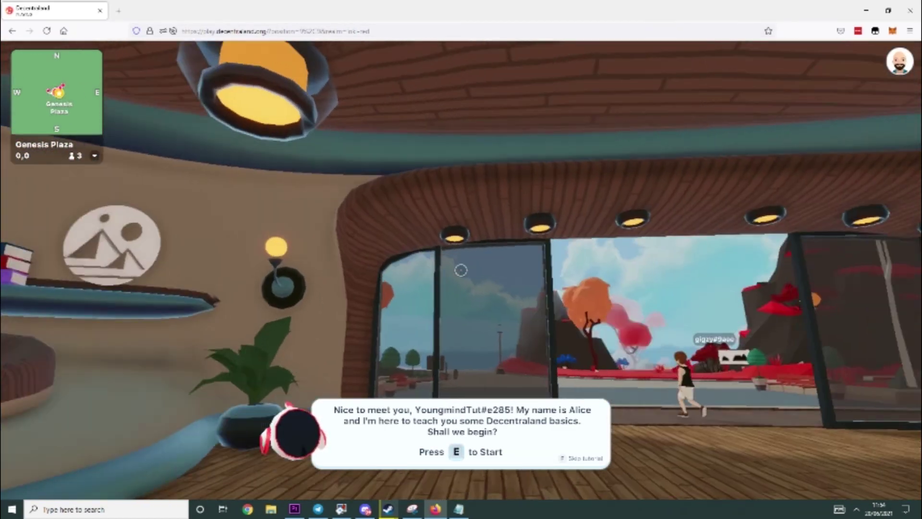
pyautogui.press('w')
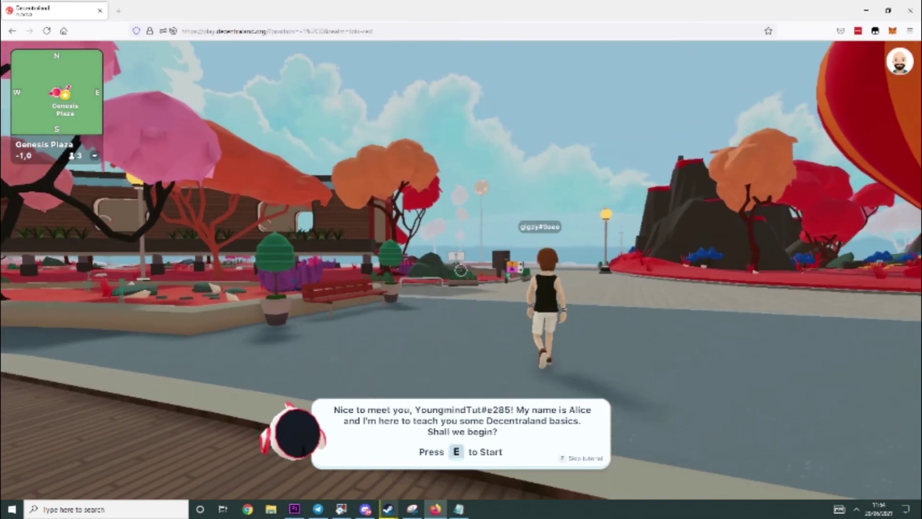